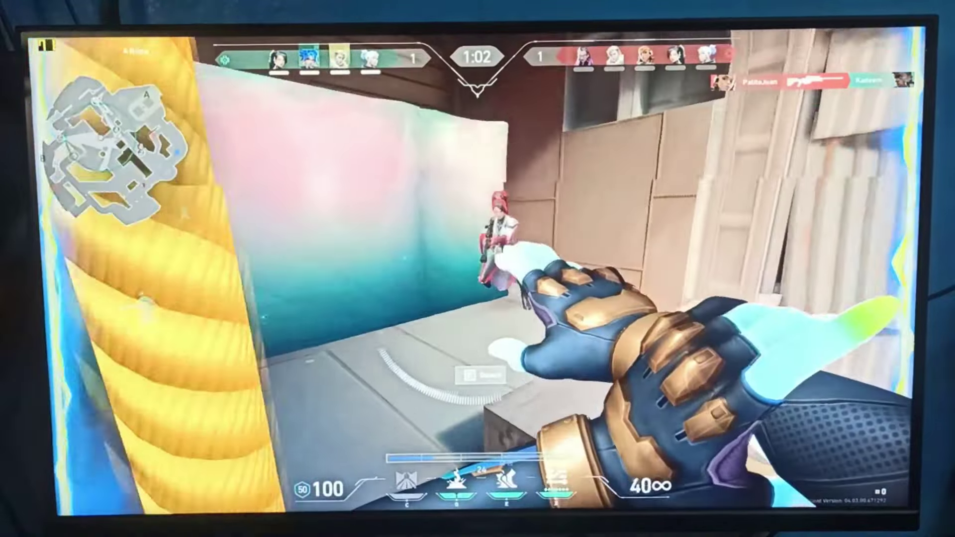
# Fire repeatedly at the attacking enemy agents near A Rope, finishing on the enemy Sage
pyautogui.click(477, 275)
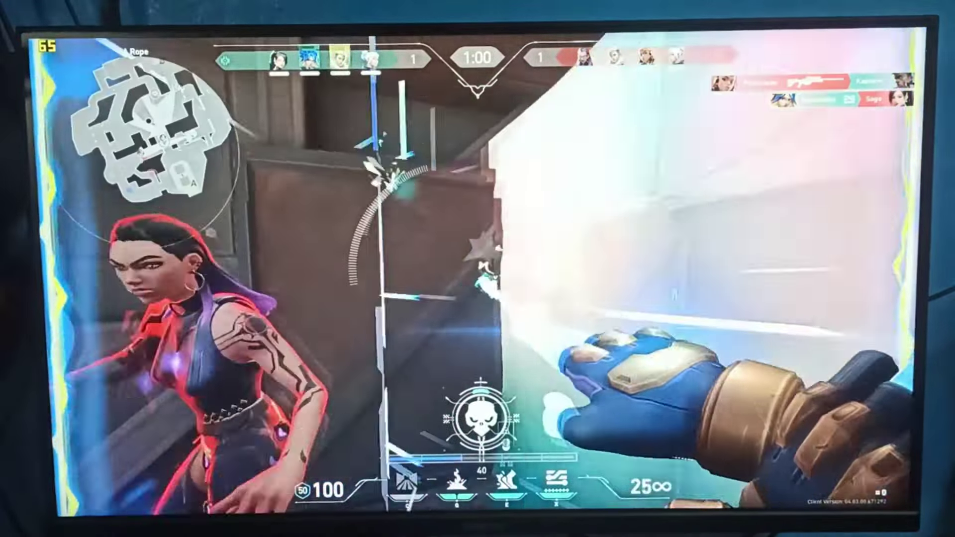
pyautogui.click(477, 275)
pyautogui.click(478, 276)
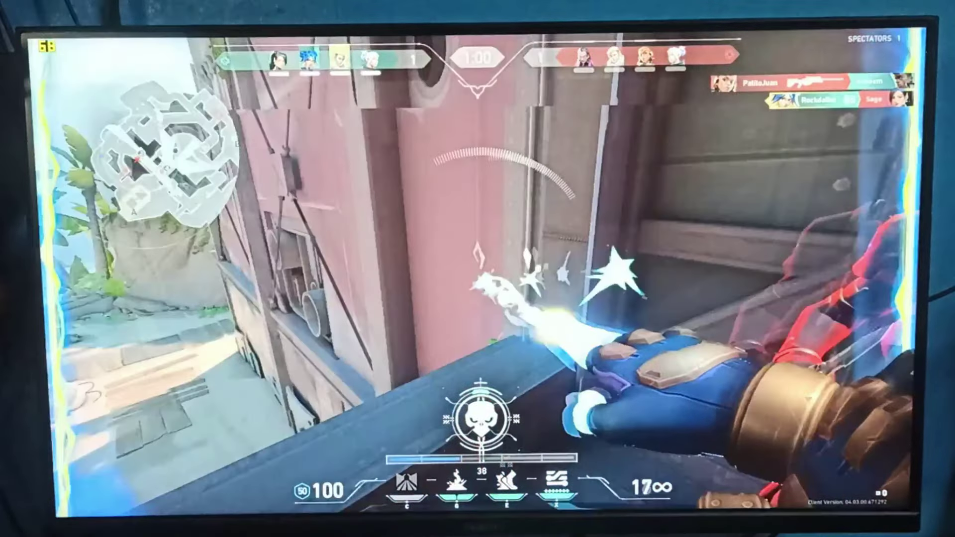
pyautogui.click(478, 275)
pyautogui.click(478, 275)
pyautogui.click(478, 275)
pyautogui.click(477, 275)
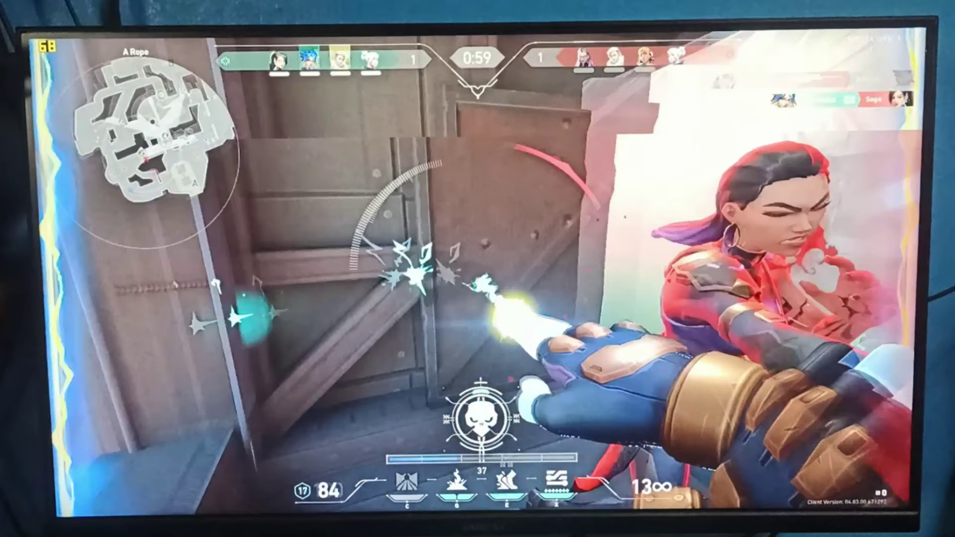
pyautogui.click(478, 275)
pyautogui.click(478, 275)
pyautogui.click(478, 276)
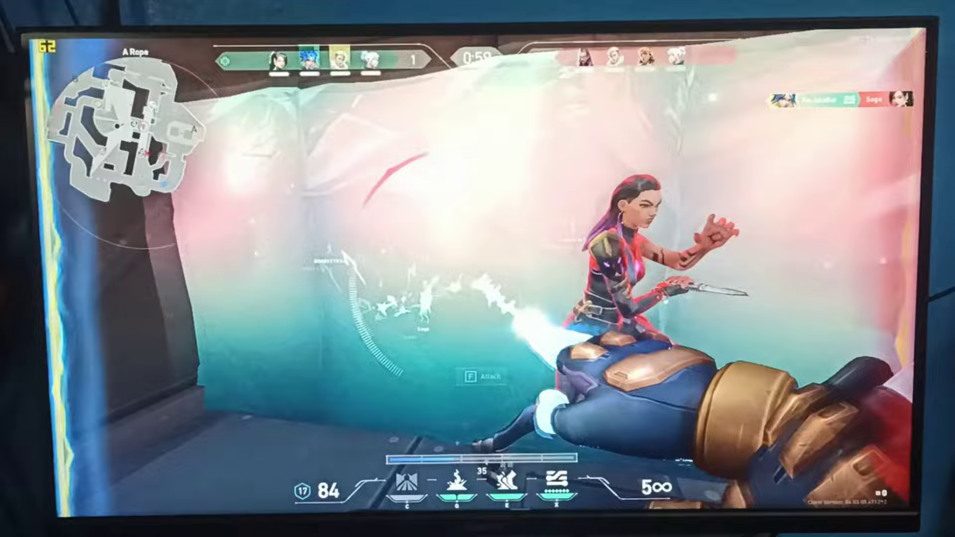
pyautogui.click(477, 274)
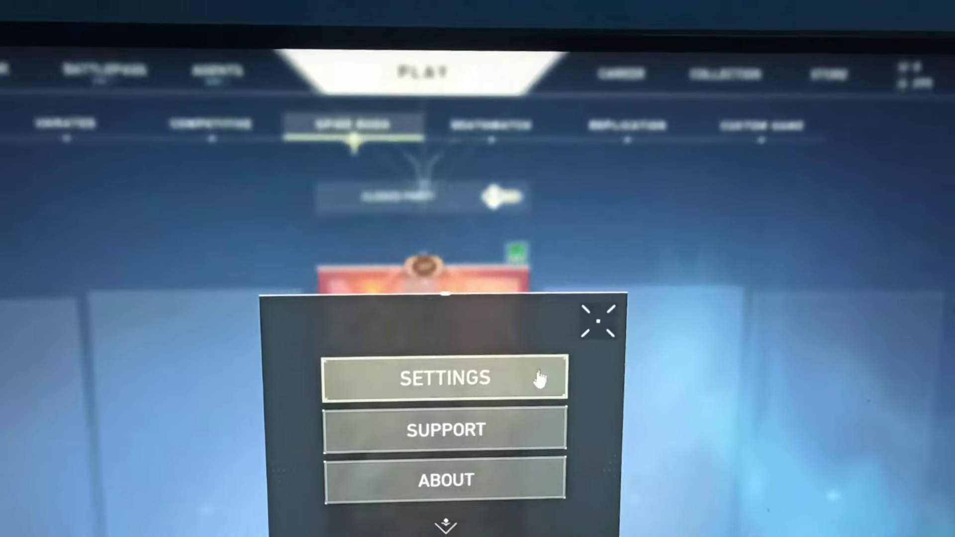
# Open Valorant's settings to reach the Video tab's Limit FPS options
pyautogui.click(400, 449)
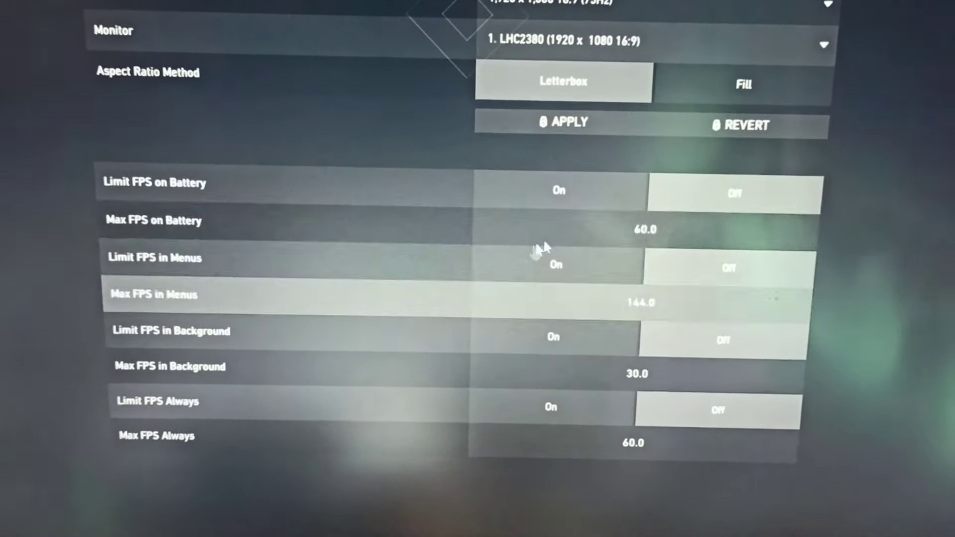
pyautogui.scroll(-5, 605, 119)
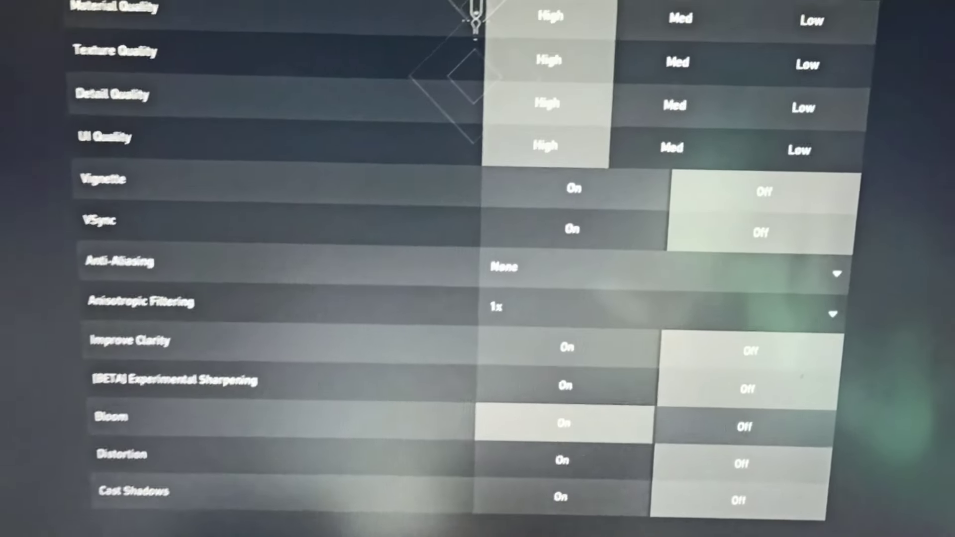